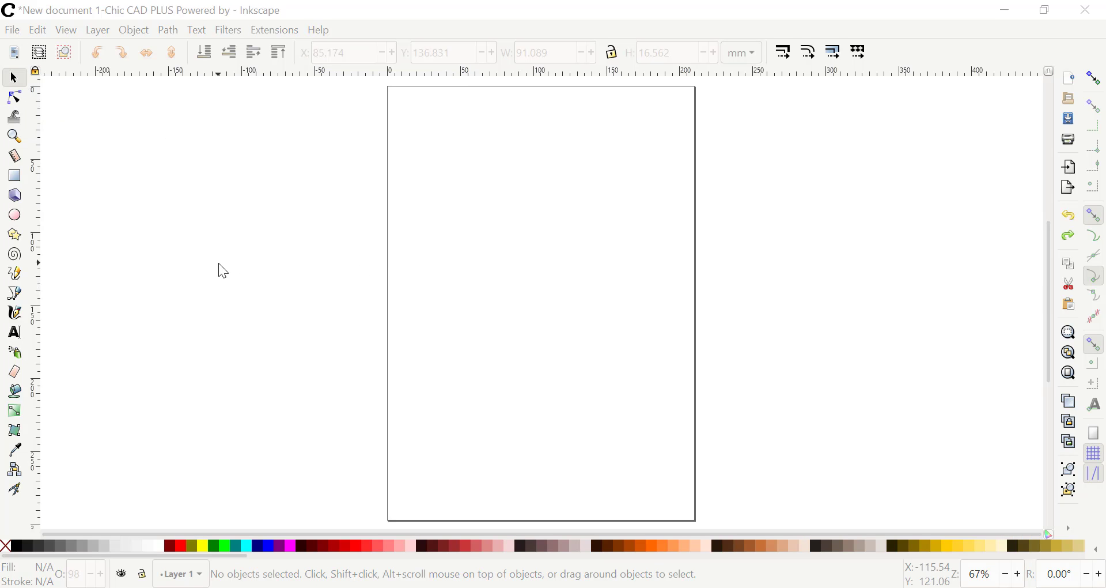
Draw two green rectangles side by side near the page's upper edge, about 140 × 118 px and 185 × 173 px
left_click(18, 181)
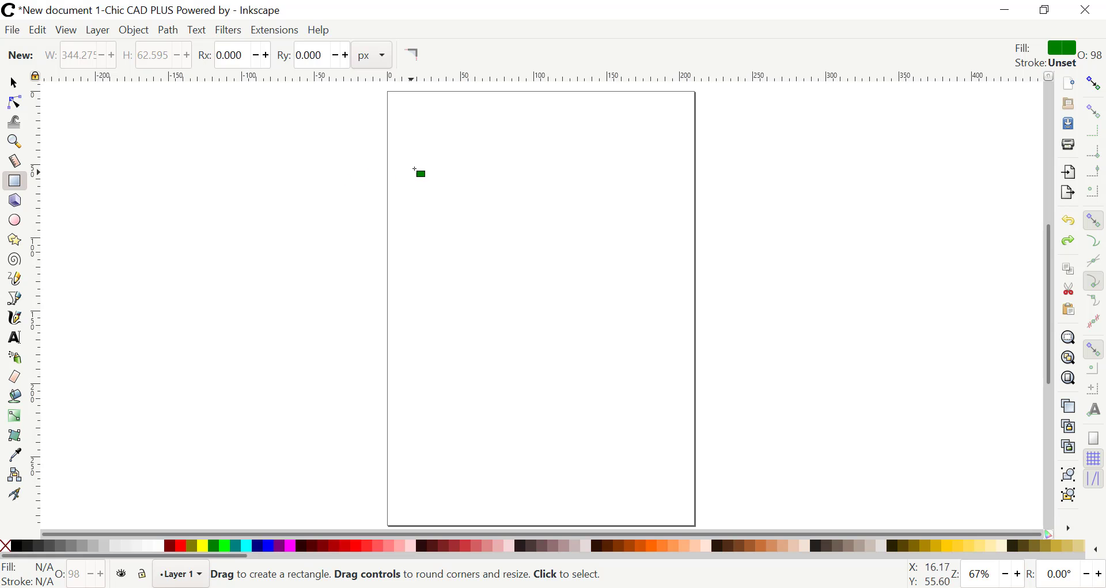
left_click_drag(423, 141, 475, 188)
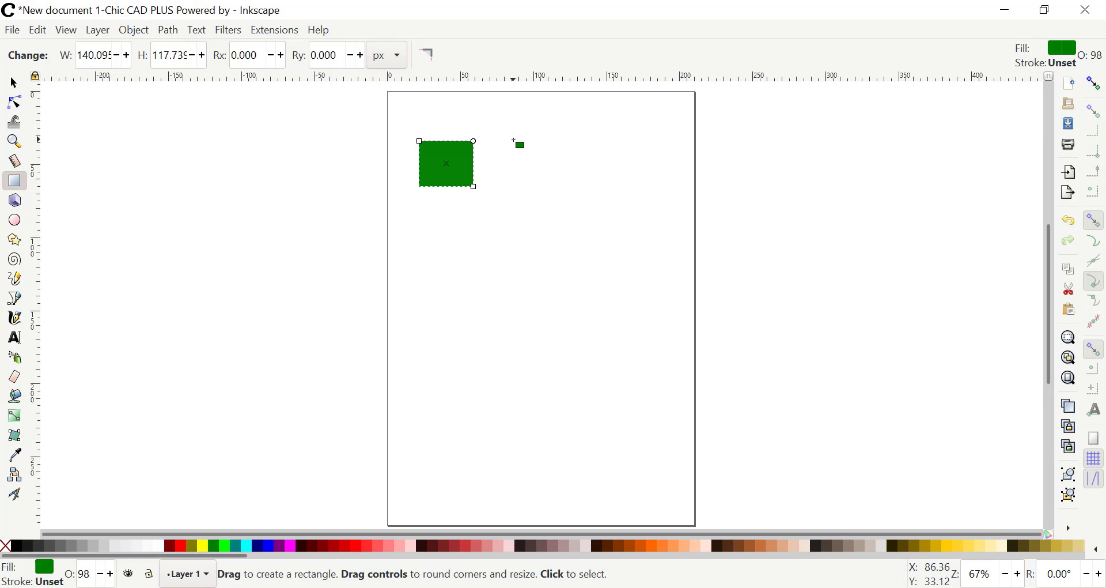
left_click_drag(513, 140, 586, 207)
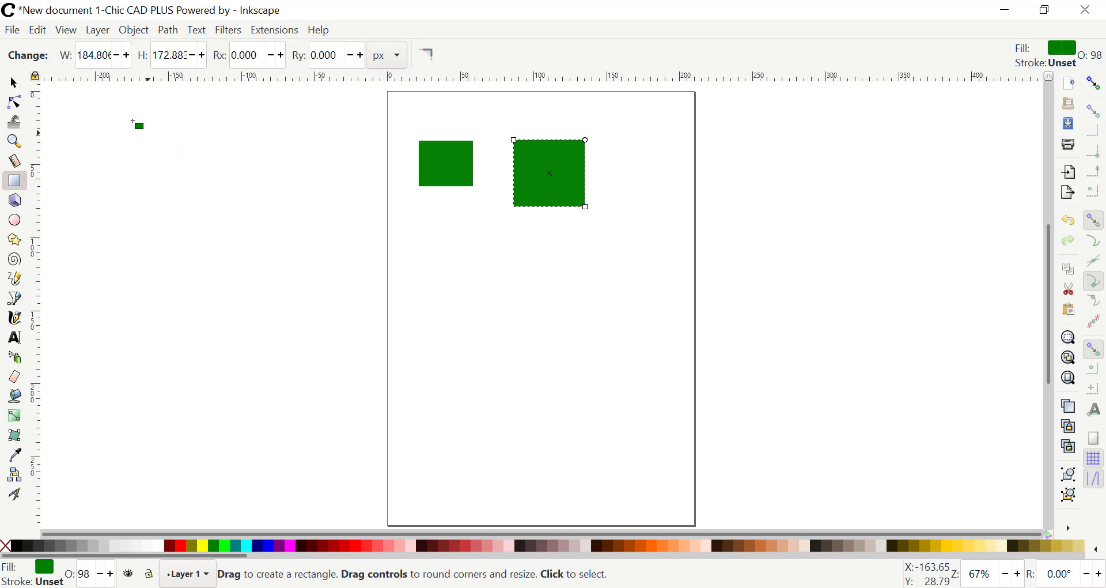
Stretch the larger rectangle freehand to about 67 mm wide and 150 mm high
left_click(14, 83)
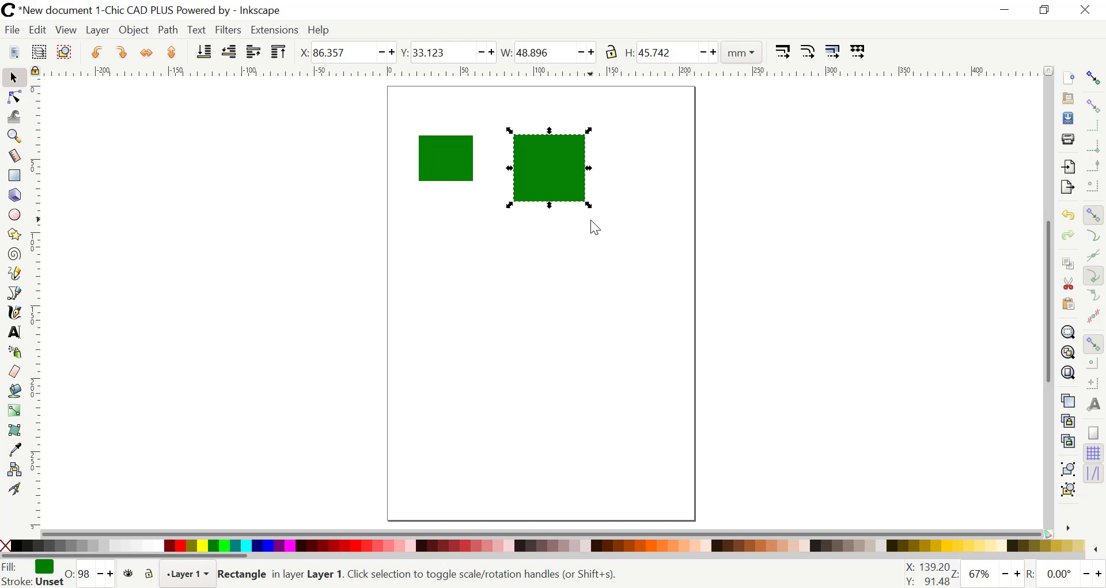
left_click_drag(587, 206, 618, 252)
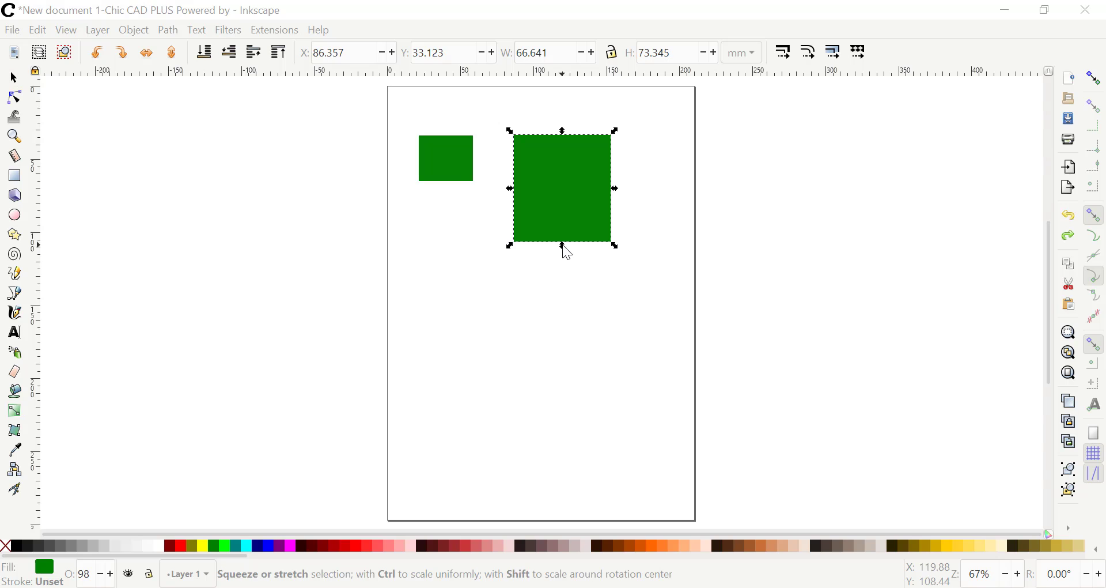
left_click_drag(562, 245, 564, 356)
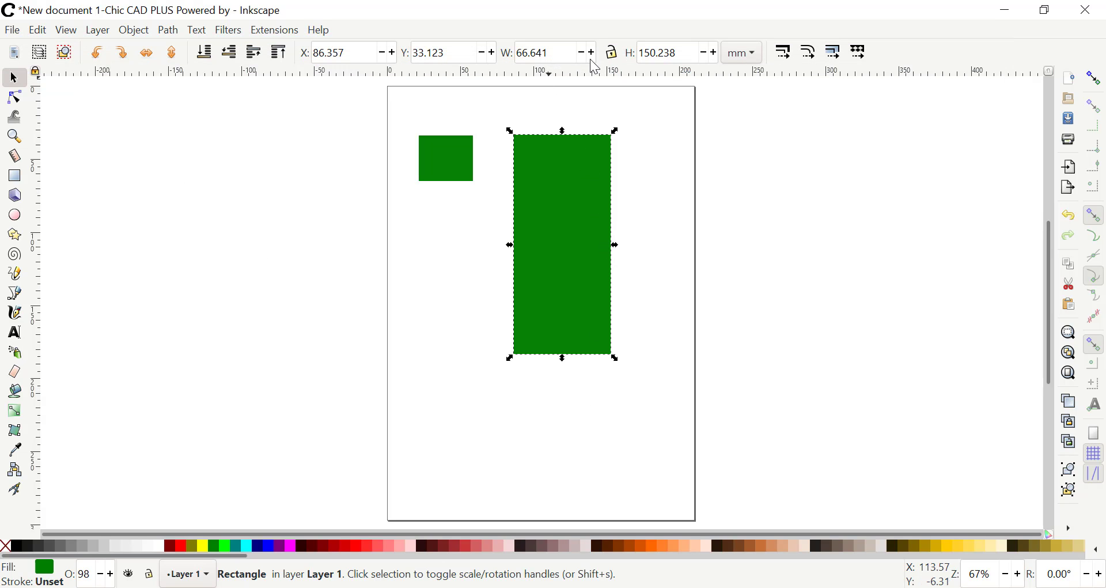
Set the selected rectangle's height to 178 mm and switch the measurement unit to inches
left_click(685, 55)
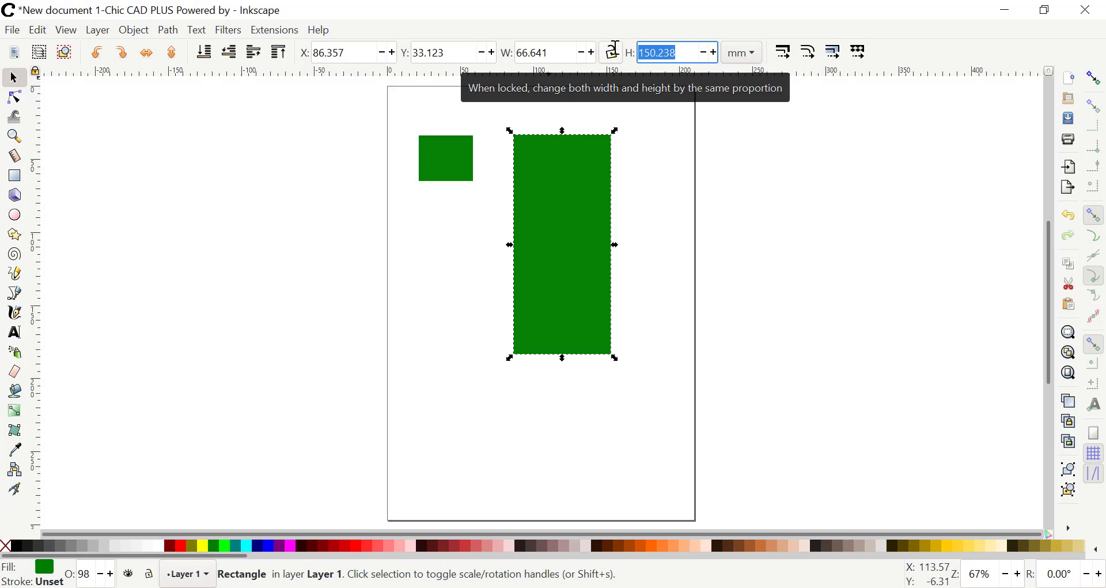
type("178")
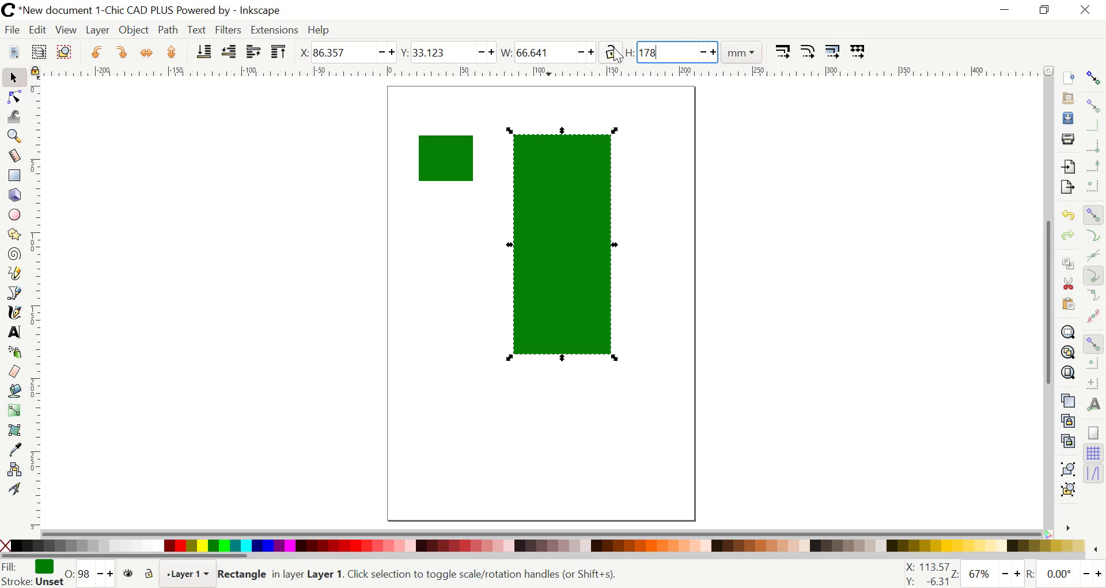
key("Return")
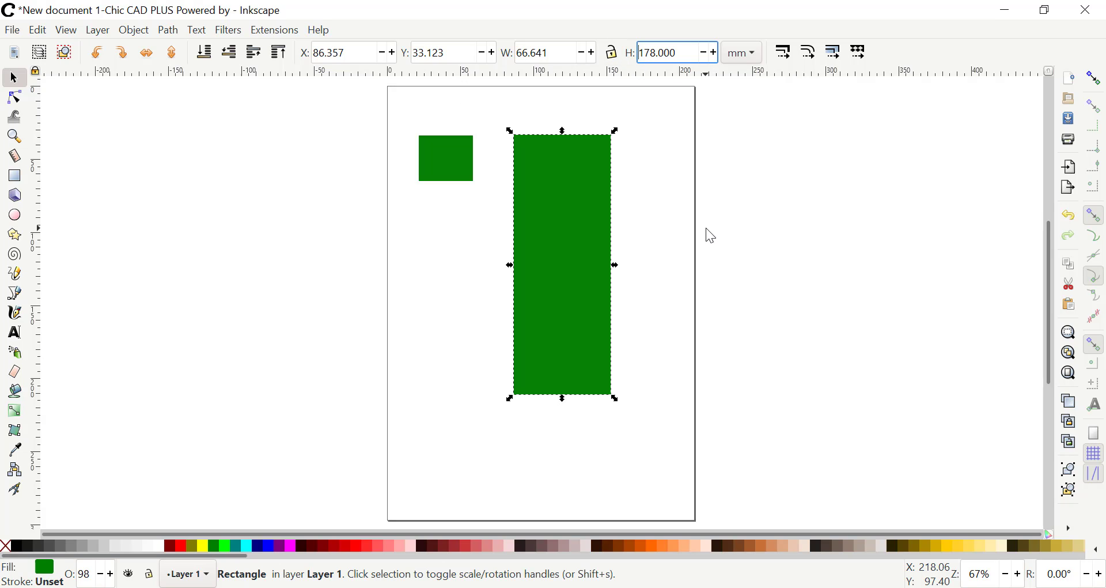
left_click(745, 54)
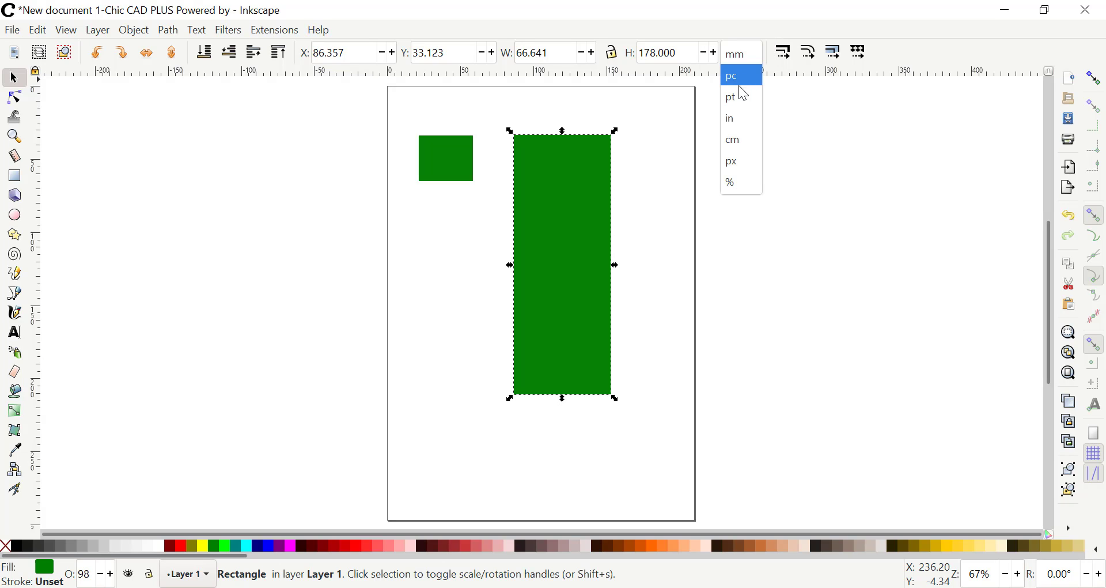
left_click(743, 122)
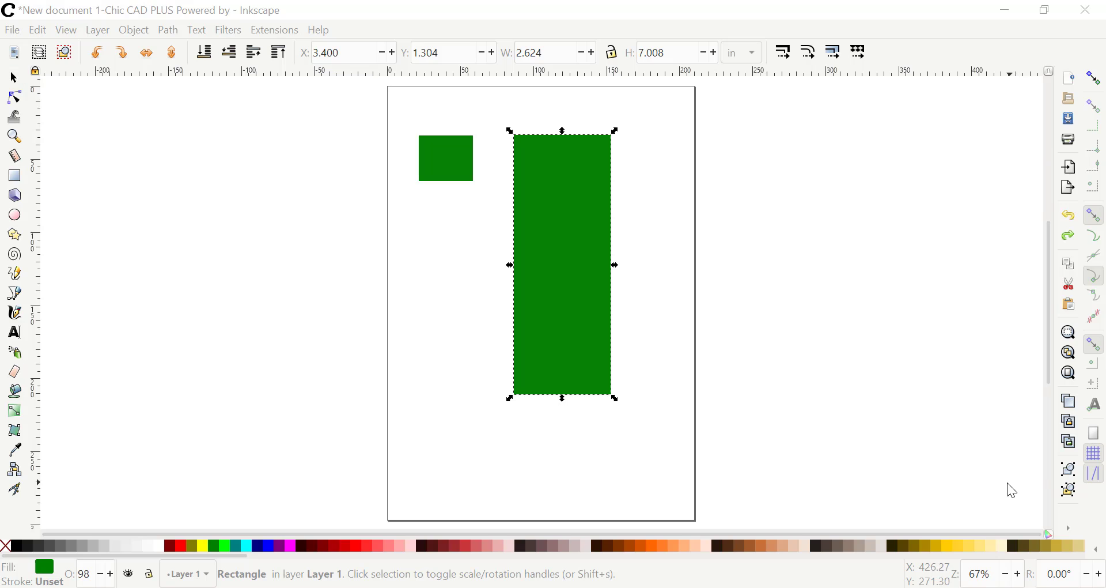
Delete the small green rectangle
left_click(455, 170)
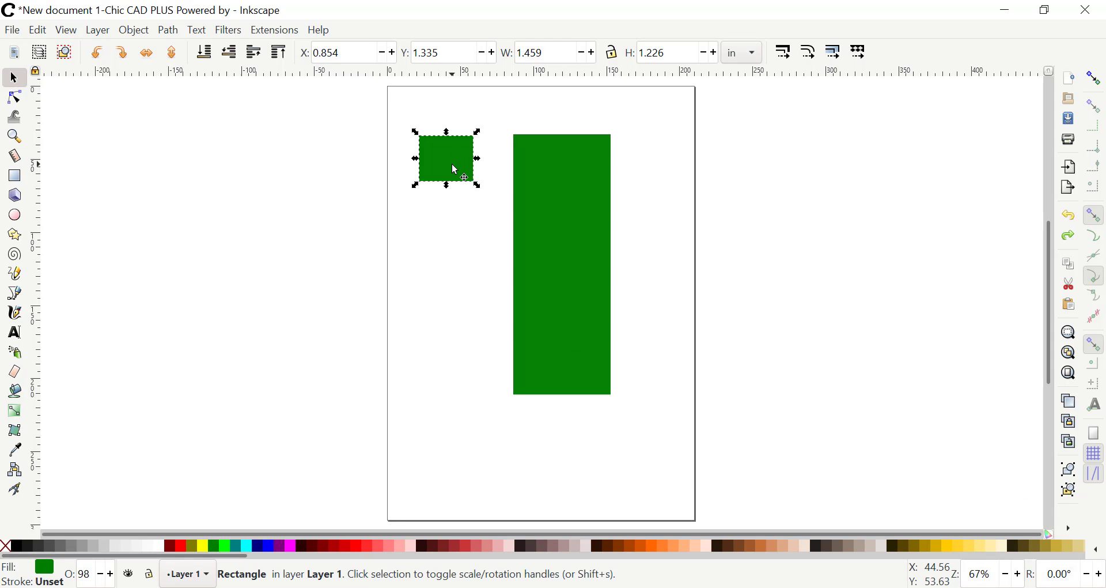
key("Delete")
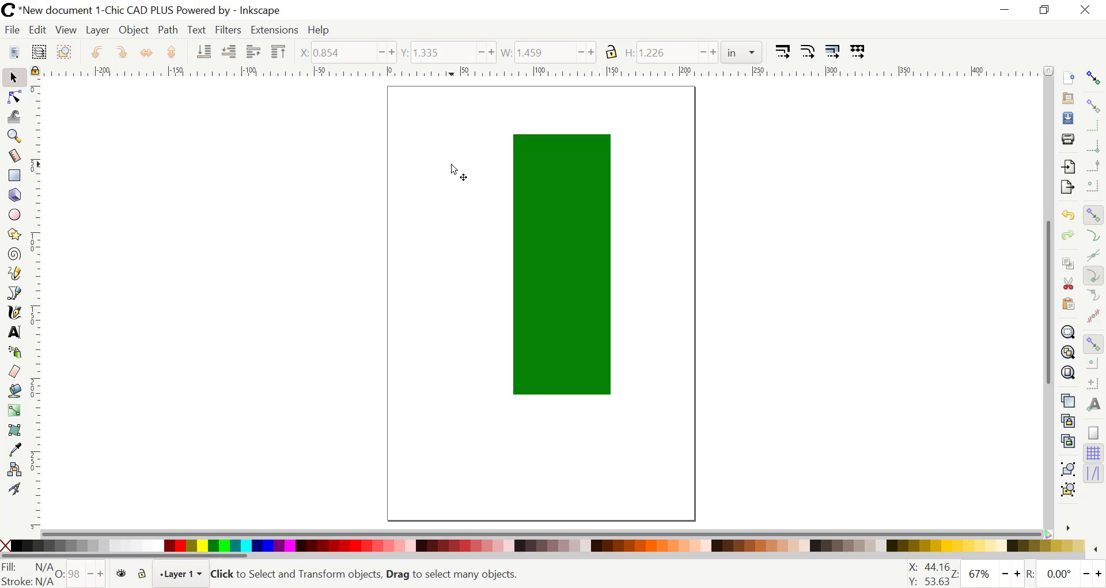
Move the tall rectangle off the page and back onto it, placing it at about X 2.73 in, Y 0.95 in
left_click(559, 252)
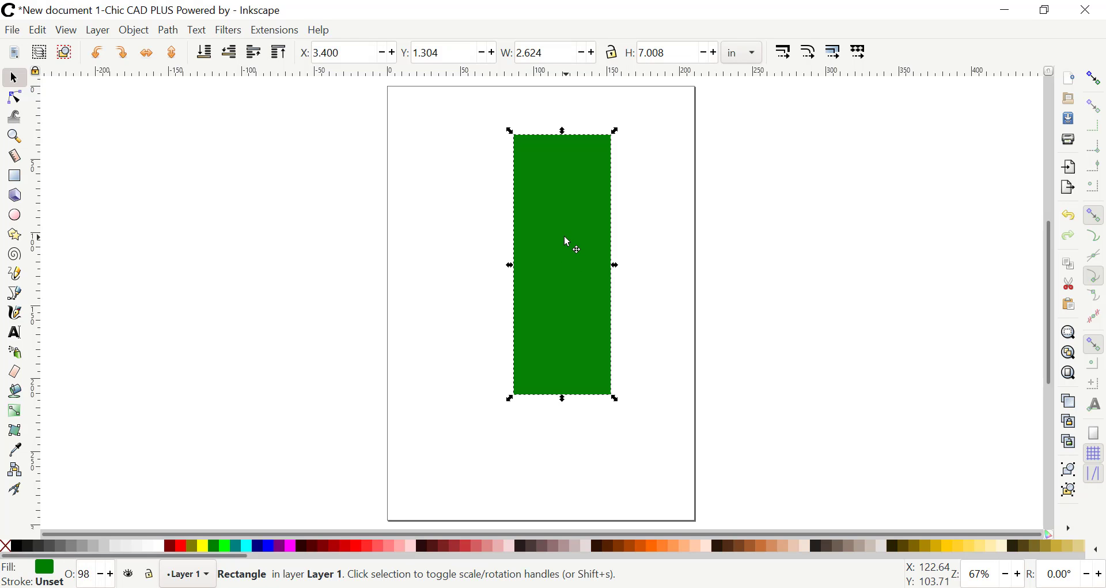
left_click_drag(564, 236, 794, 252)
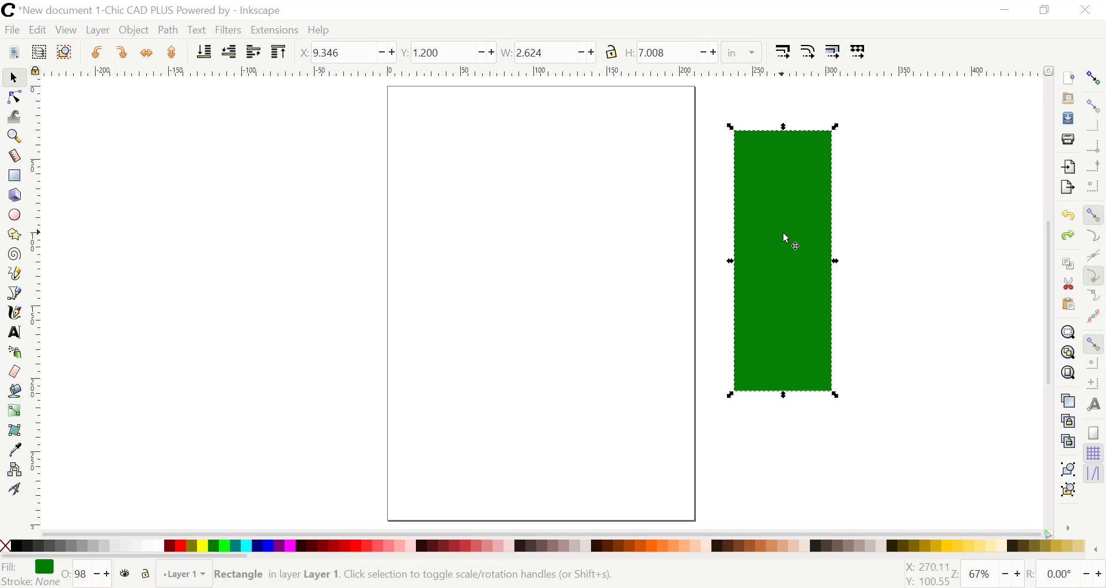
left_click(783, 233)
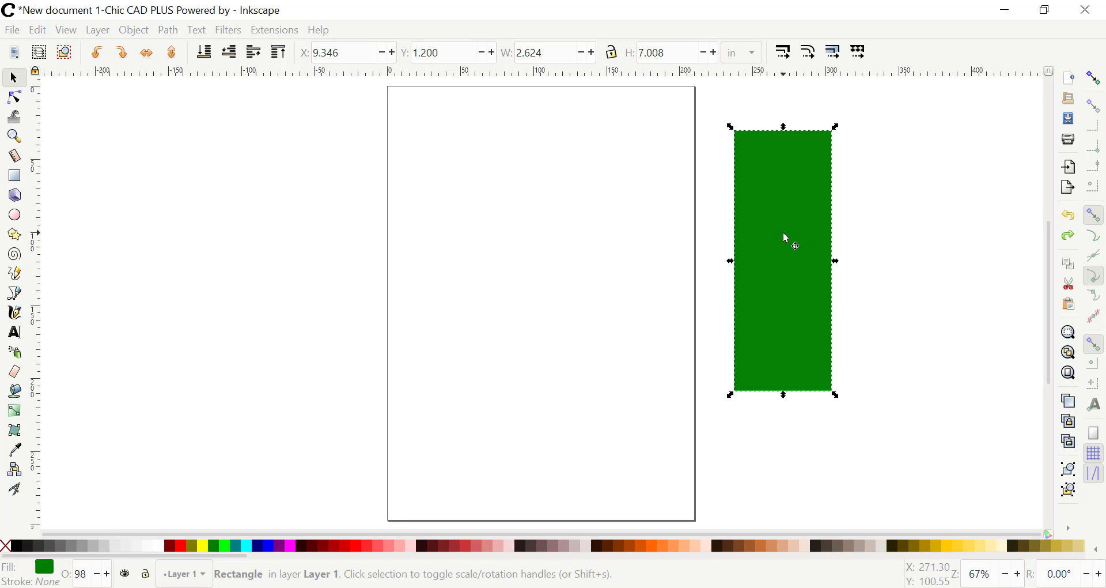
left_click_drag(783, 234, 538, 229)
left_click(601, 400)
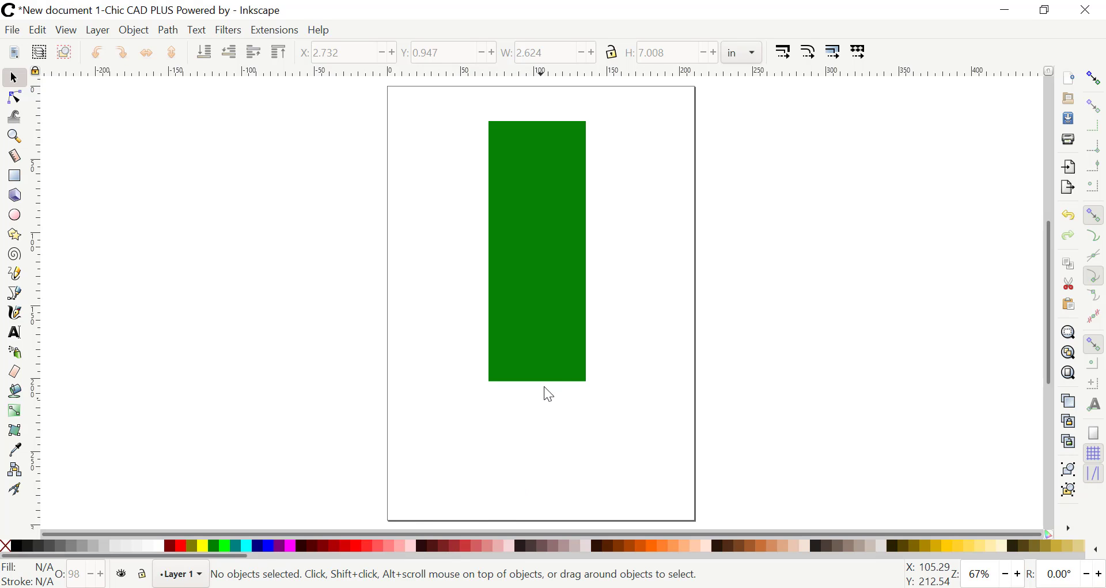
Fill the tall rectangle with purple and resize it to about 3.32 in wide and 5.66 in high
left_click(541, 306)
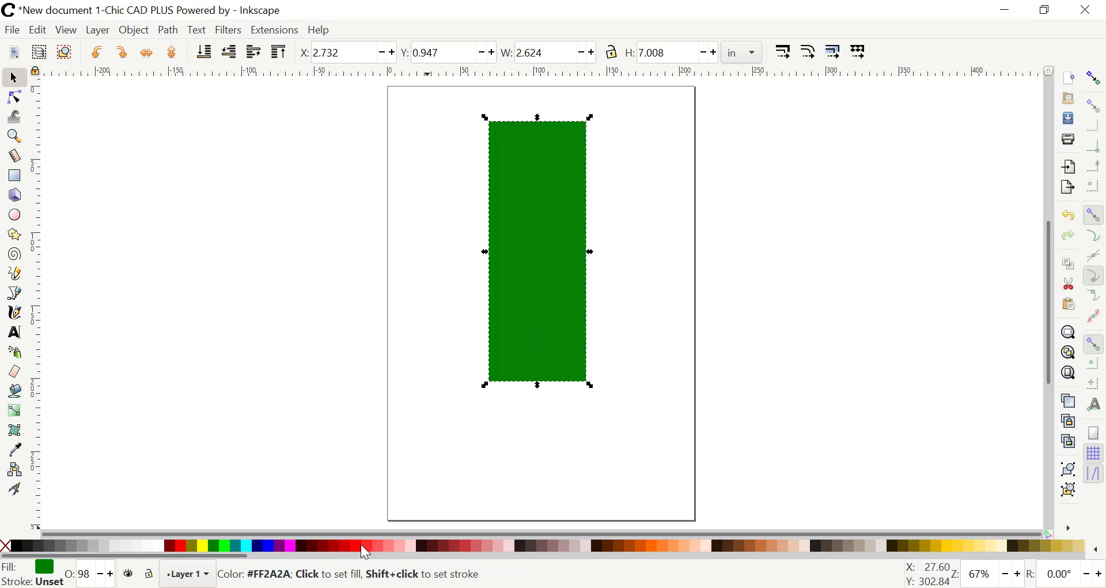
left_click(287, 546)
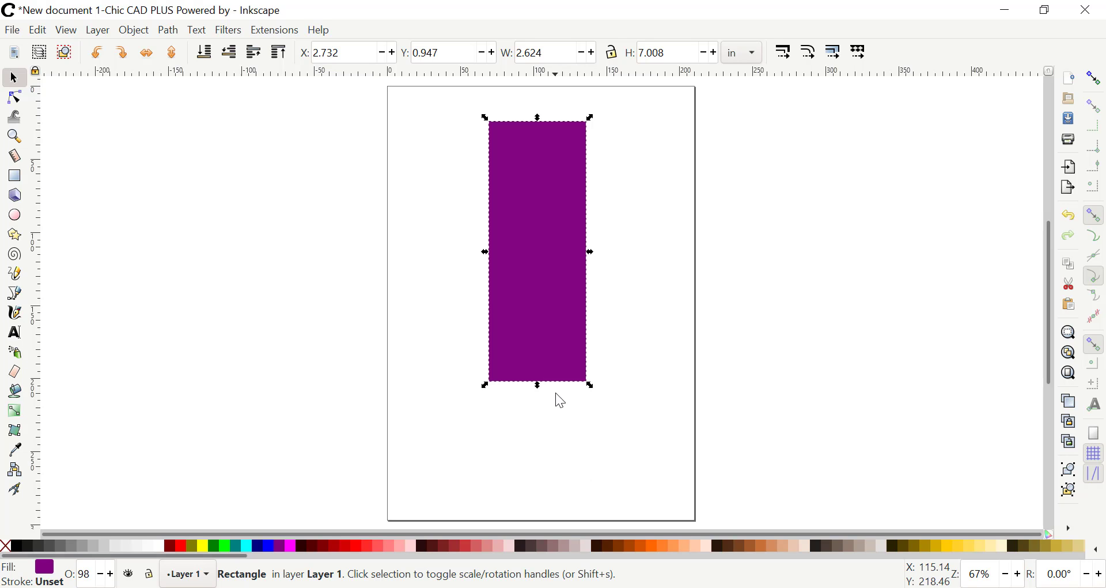
left_click_drag(590, 253, 617, 254)
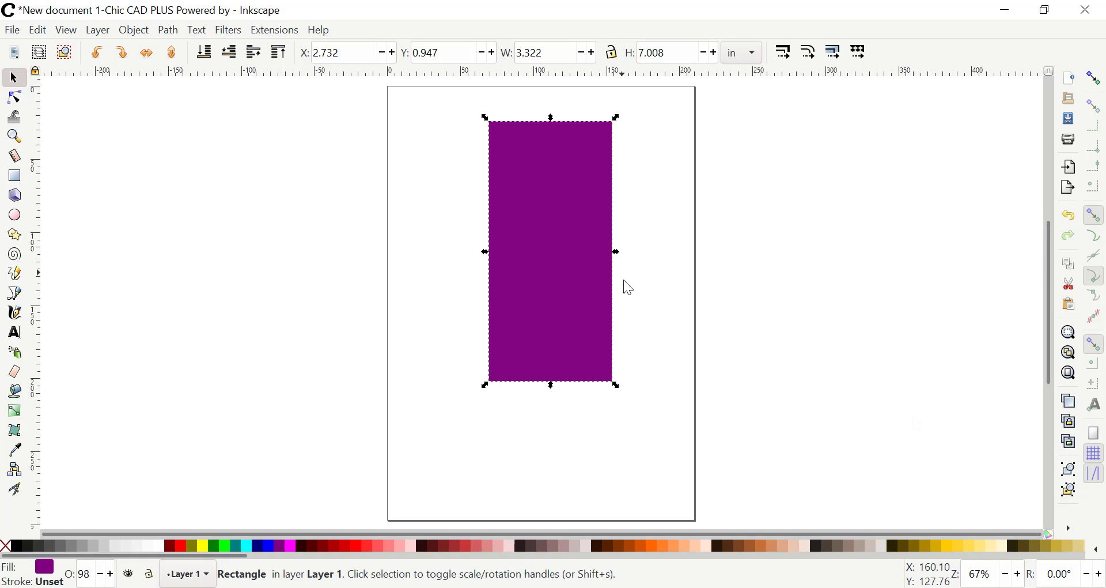
left_click(628, 432)
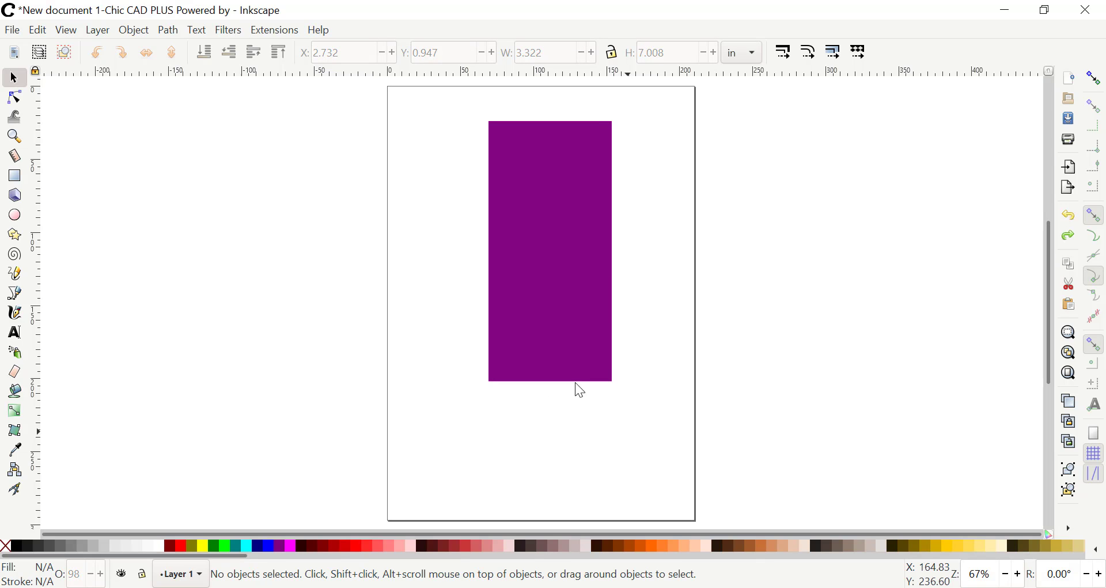
left_click(545, 240)
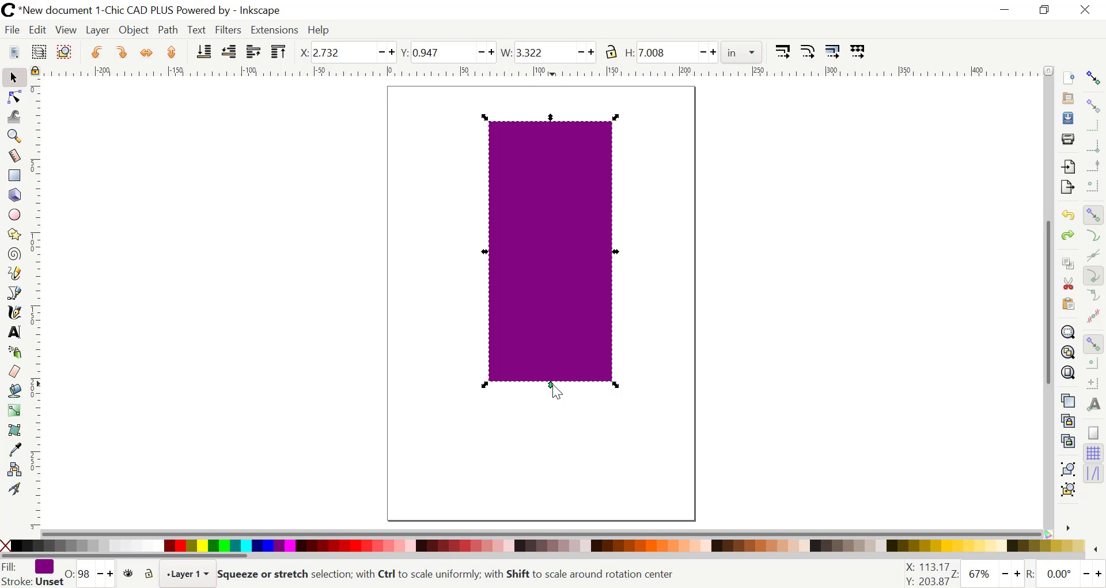
left_click_drag(552, 382, 551, 334)
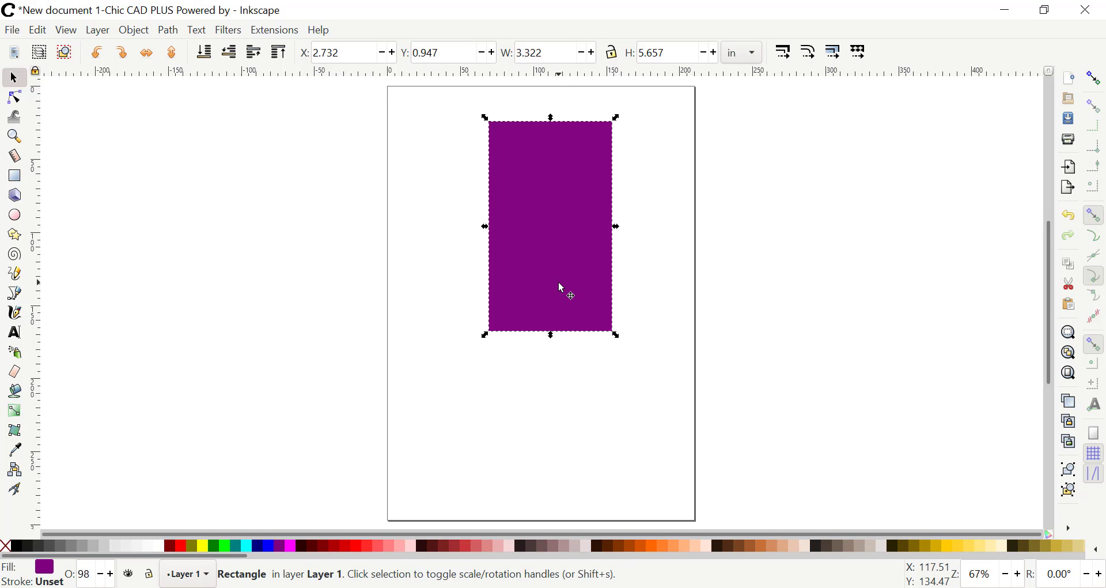
Skew the purple rectangle very slightly, first horizontally and then vertically
left_click(550, 213)
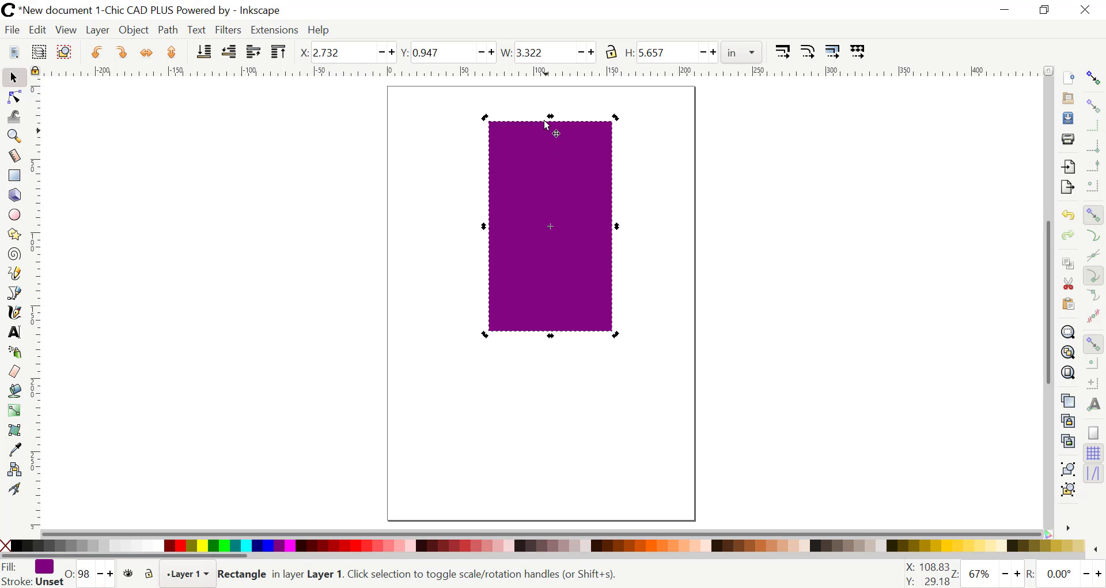
mouse_move(552, 118)
left_mouse_down()
mouse_move(583, 119)
mouse_move(550, 114)
left_mouse_up()
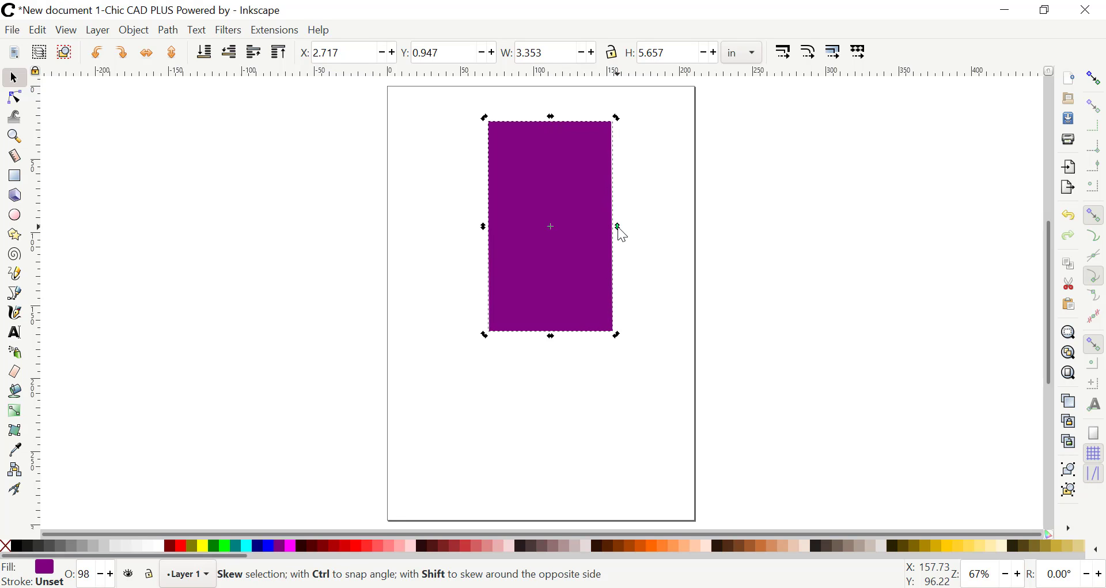
mouse_move(618, 226)
left_mouse_down()
mouse_move(620, 258)
mouse_move(623, 227)
left_mouse_up()
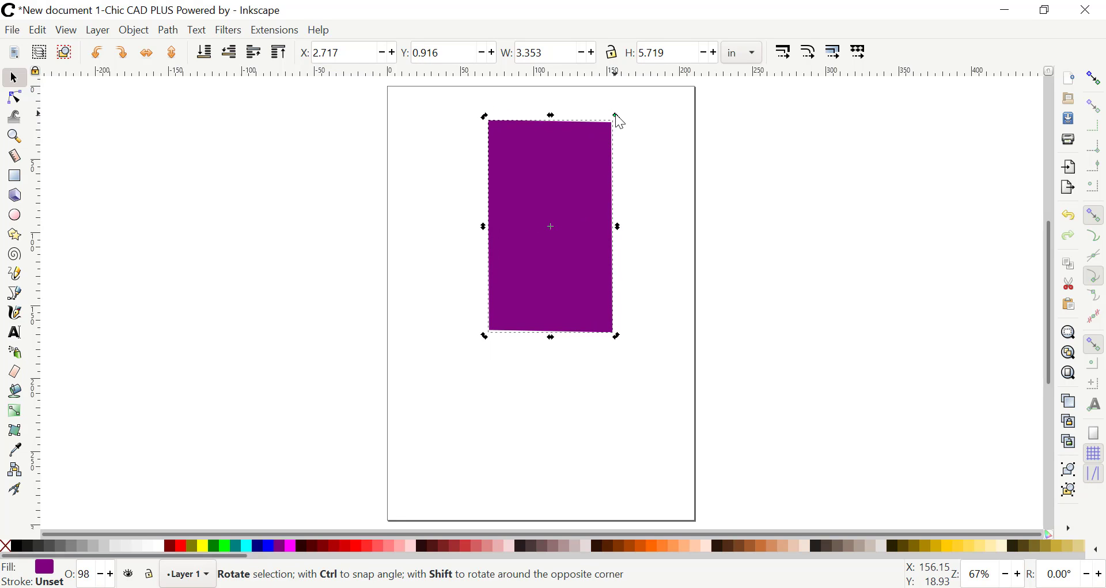
Rotate the purple rectangle clockwise by almost a quarter turn, then slightly further around a rotation centre moved below it
left_click_drag(616, 116, 657, 277)
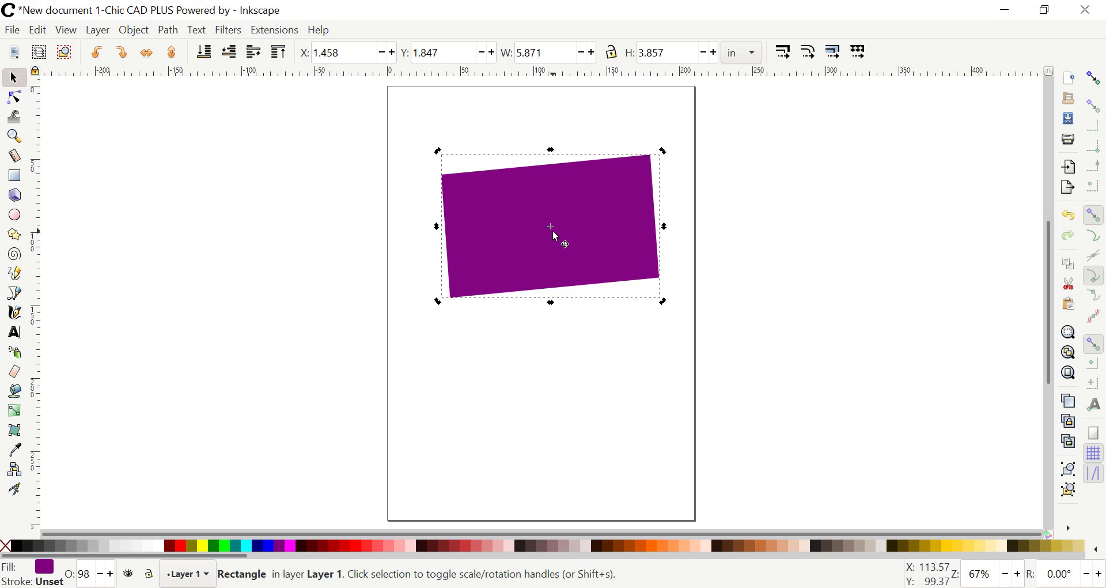
left_click_drag(552, 226, 552, 358)
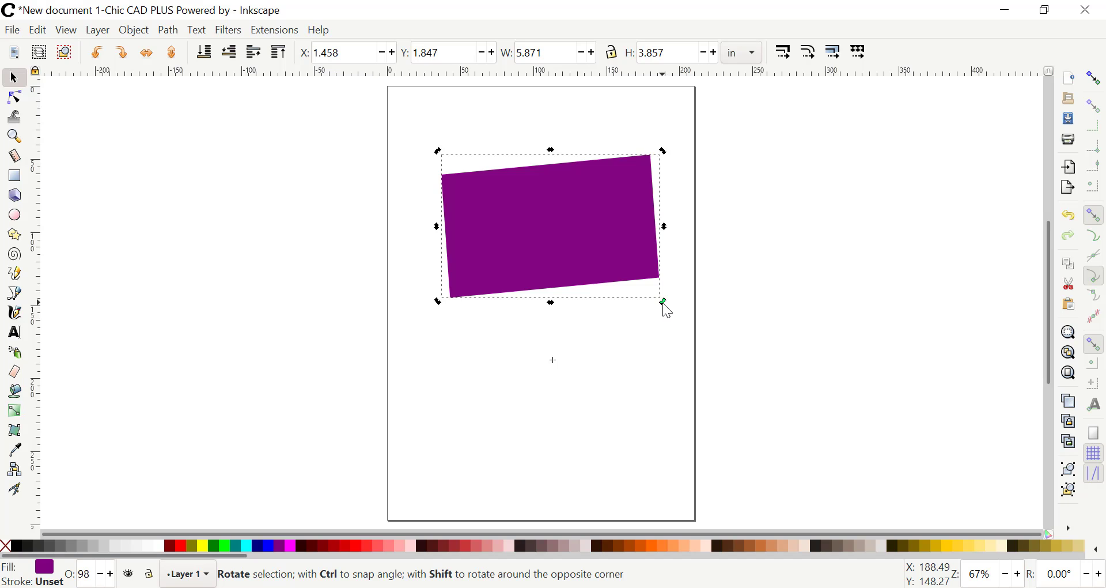
mouse_move(663, 303)
left_mouse_down()
mouse_move(680, 426)
mouse_move(646, 483)
mouse_move(601, 497)
mouse_move(526, 494)
mouse_move(479, 469)
mouse_move(464, 402)
mouse_move(481, 315)
mouse_move(517, 260)
mouse_move(587, 248)
mouse_move(638, 260)
mouse_move(673, 300)
left_mouse_up()
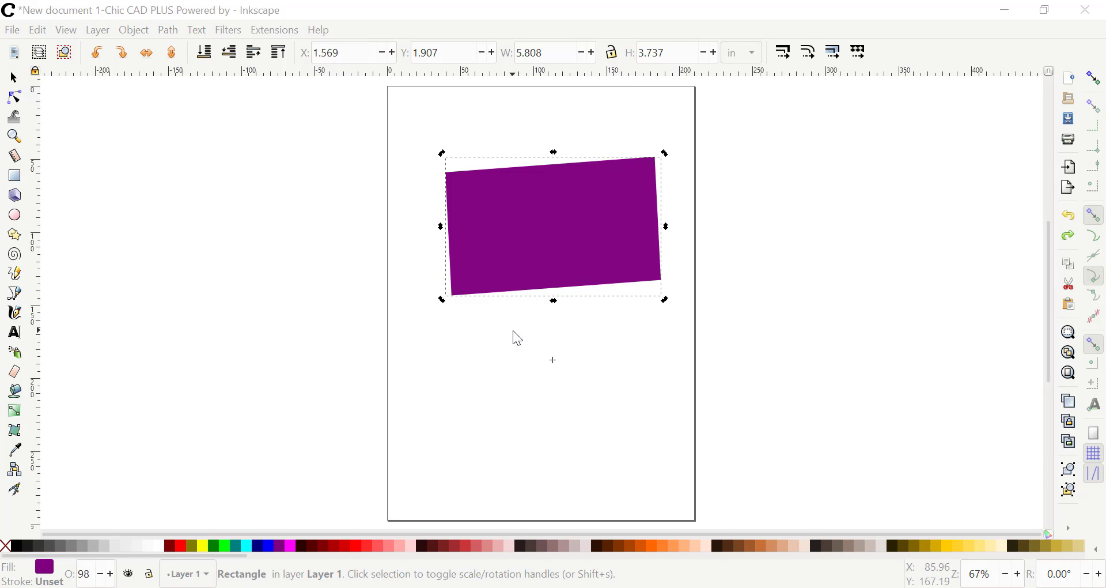
Draw a second rectangle about 353 × 243 px below the tilted purple one
left_click(14, 180)
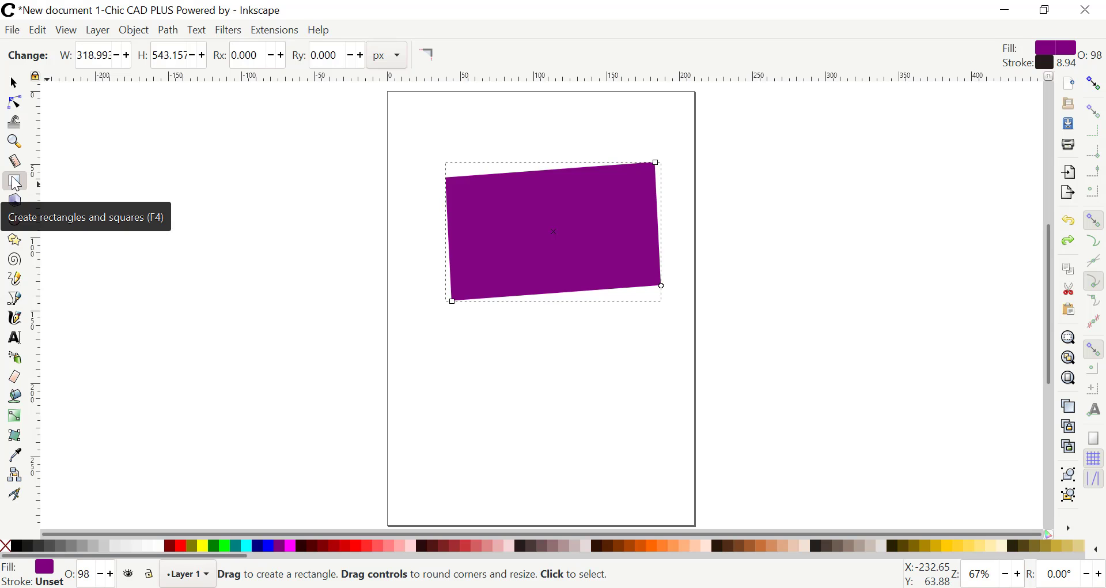
left_click_drag(458, 359, 597, 456)
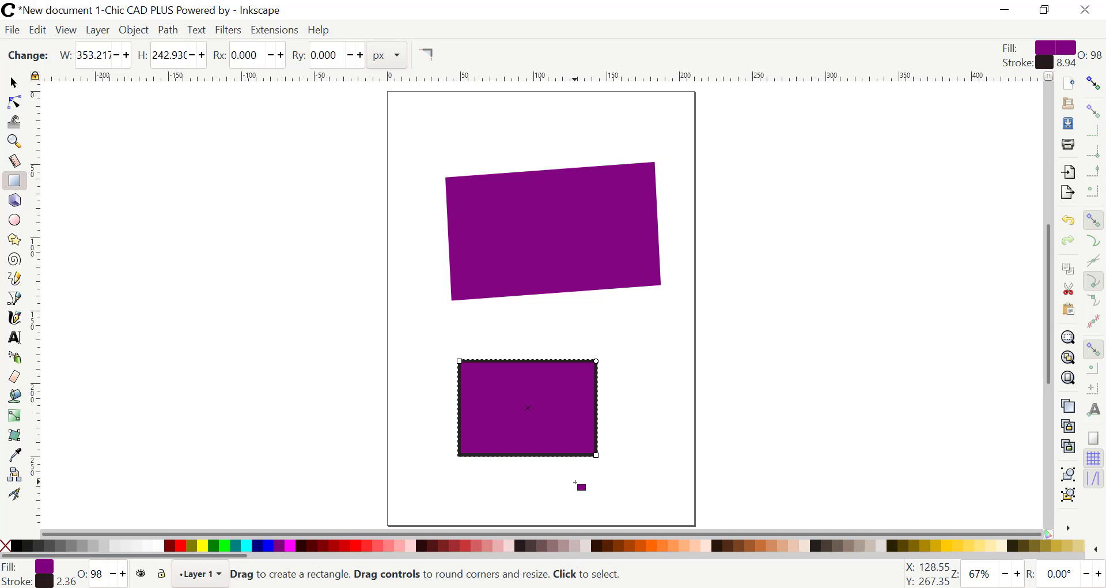
Give the lower rectangle a red fill and a dark blue stroke
left_click(470, 547)
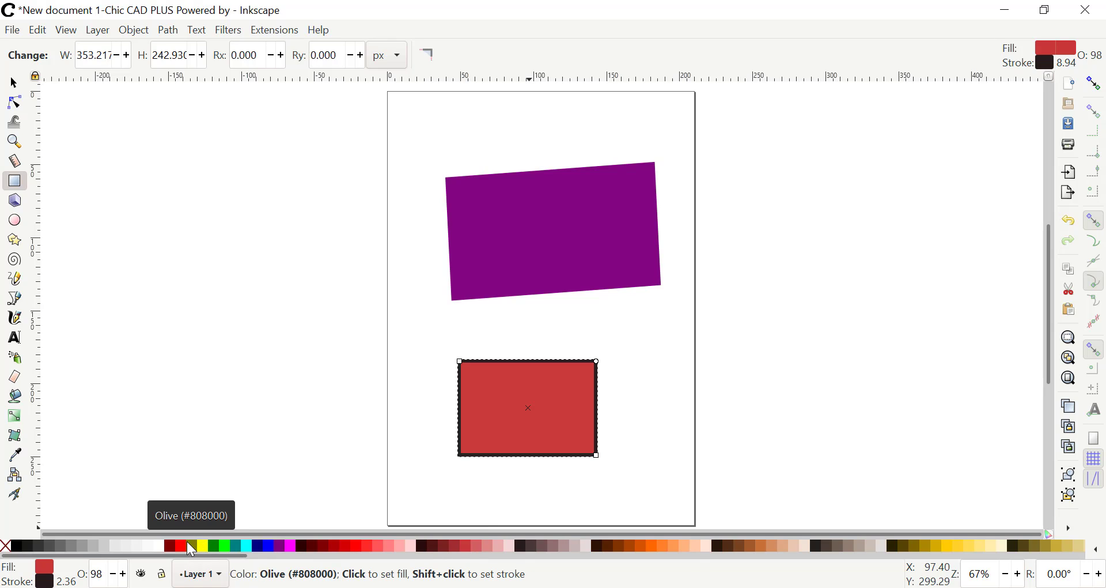
left_click(256, 546, "shift")
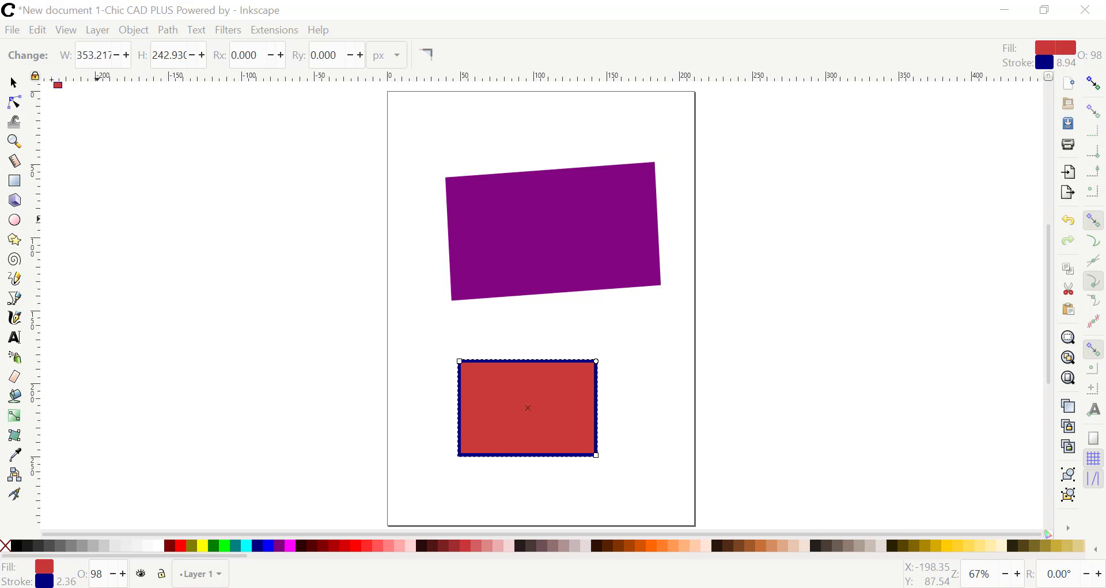
Save the document to the Desktop as drawing.svg in Inkscape SVG format and close the program
left_click(11, 34)
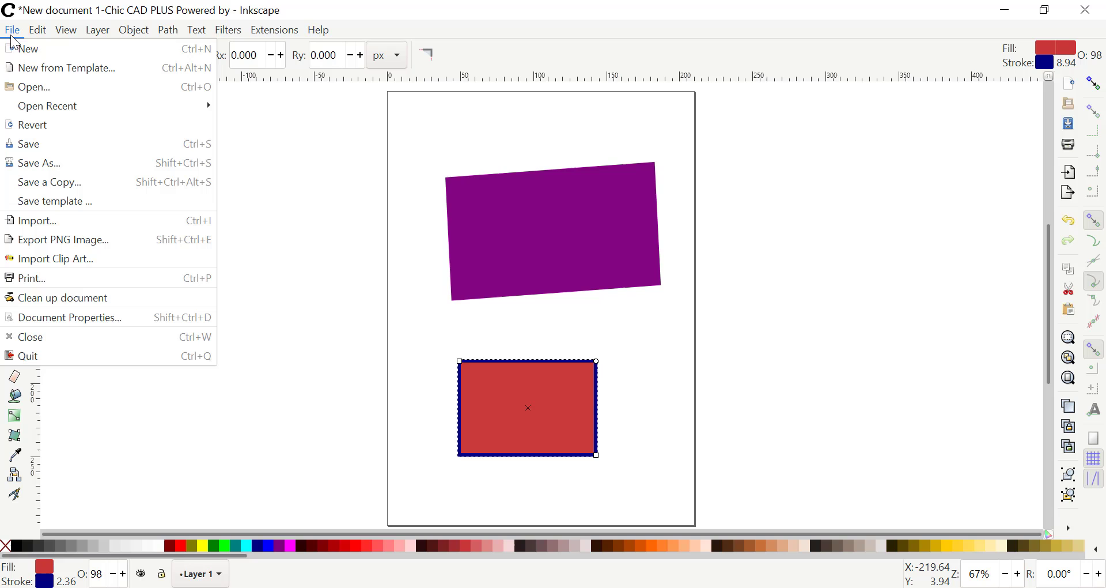
left_click(49, 149)
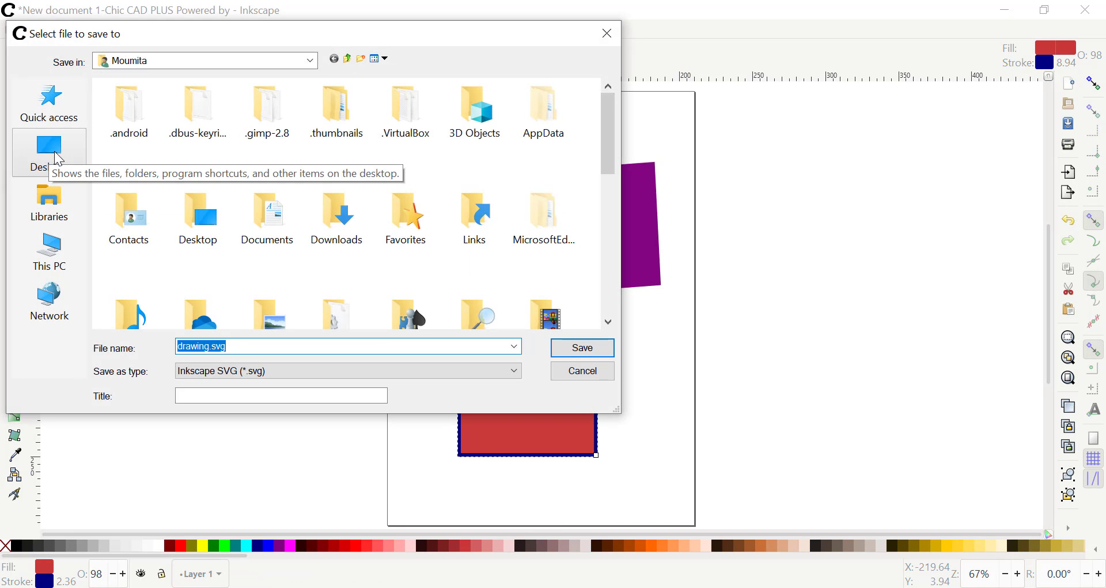
left_click(59, 159)
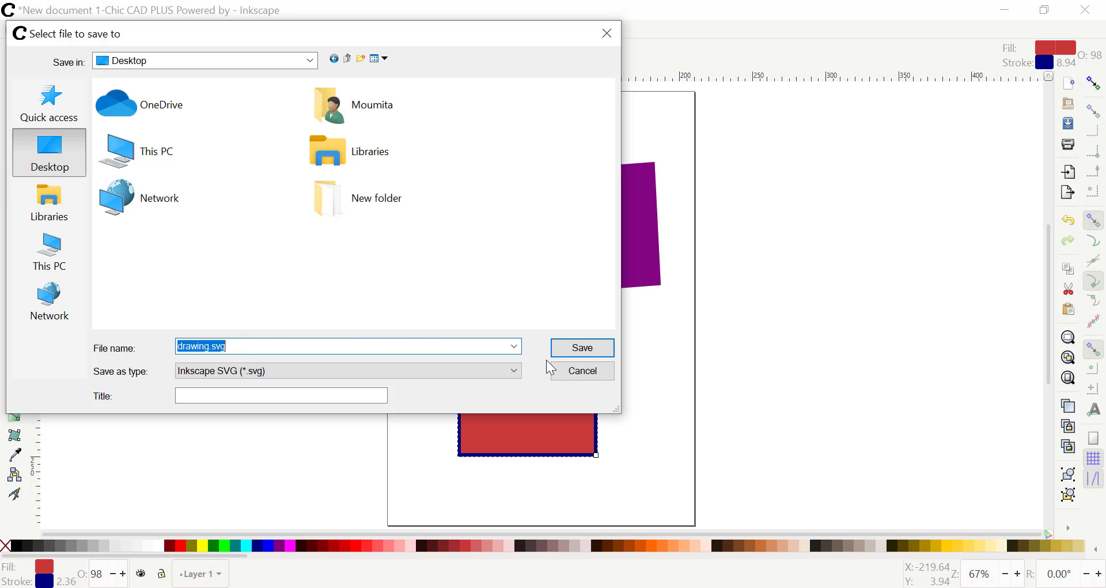
left_click(583, 348)
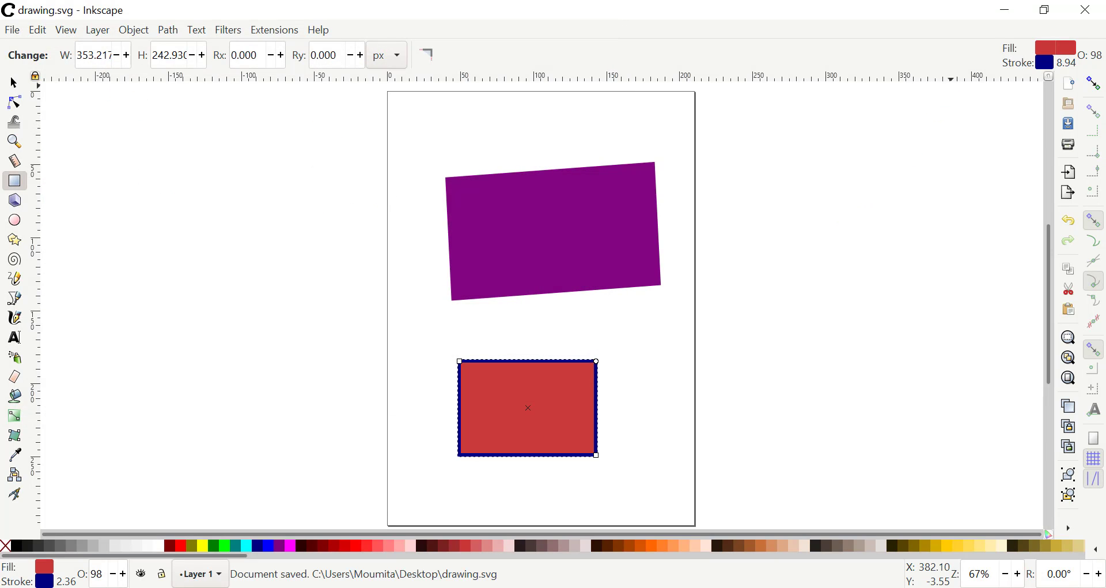
left_click(1092, 9)
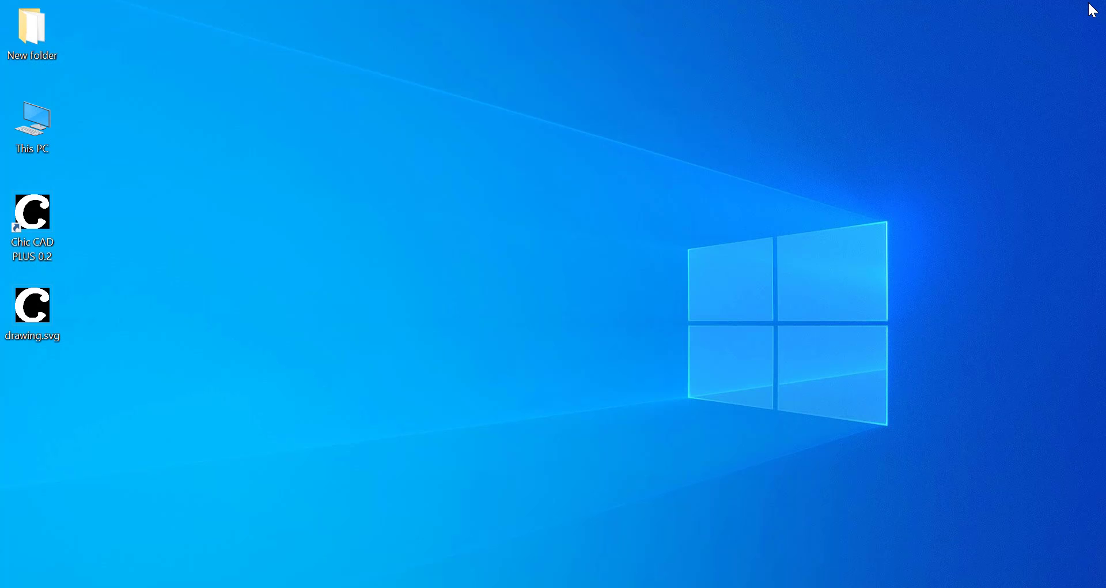
Reopen drawing.svg from the desktop and export its drawing area as drawing.png to the Desktop at 96 dpi
double_click(29, 305)
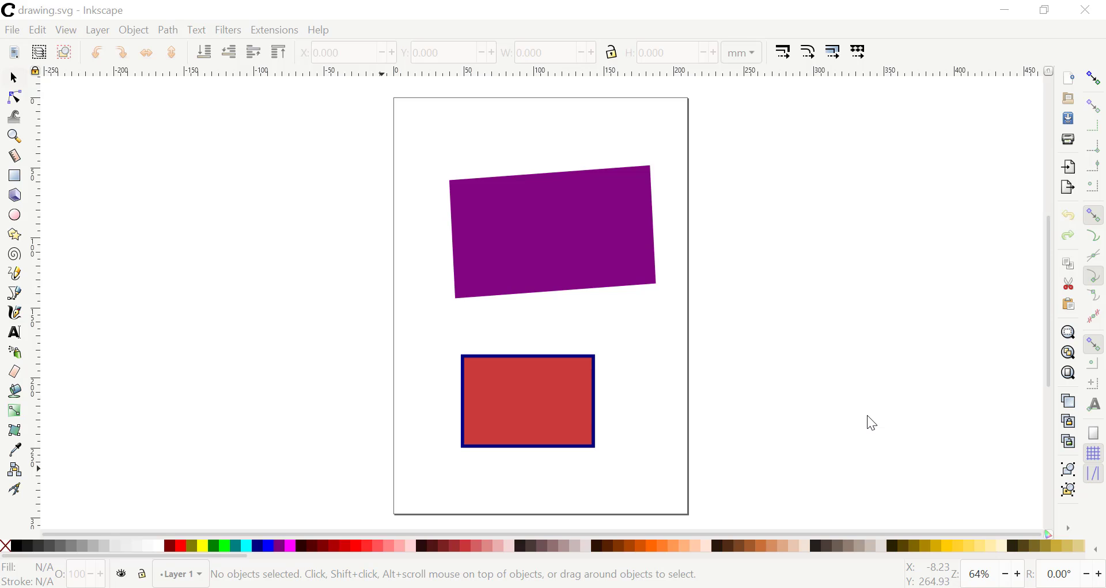
left_click(9, 33)
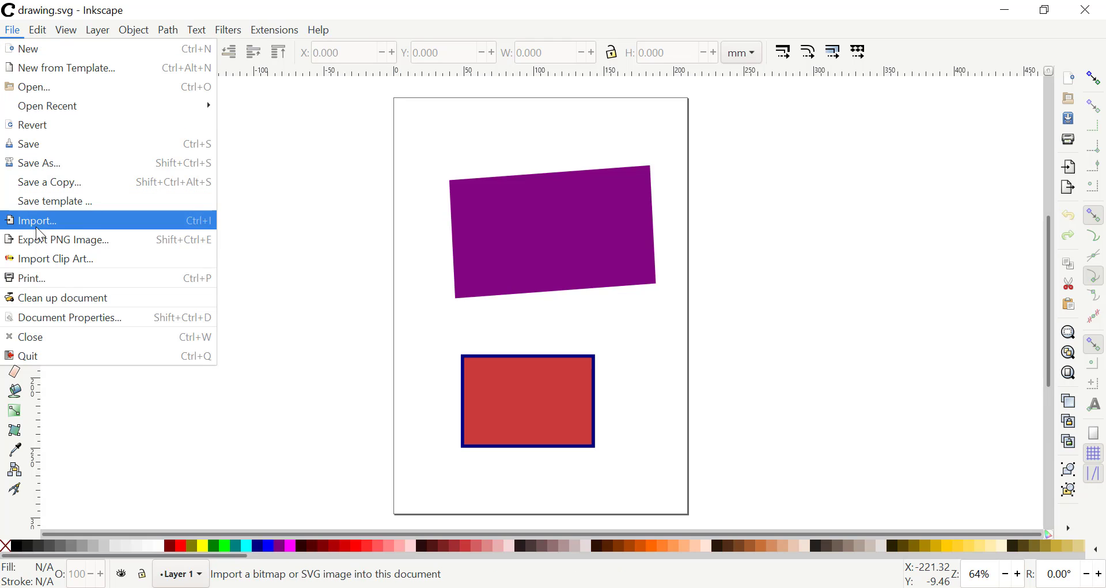
left_click(83, 250)
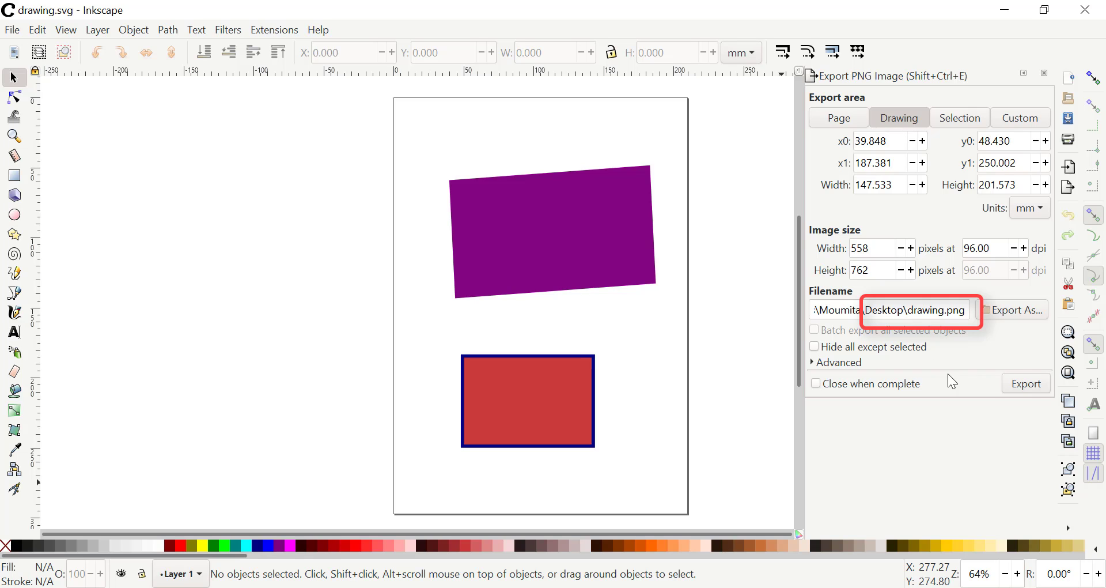
left_click(1033, 385)
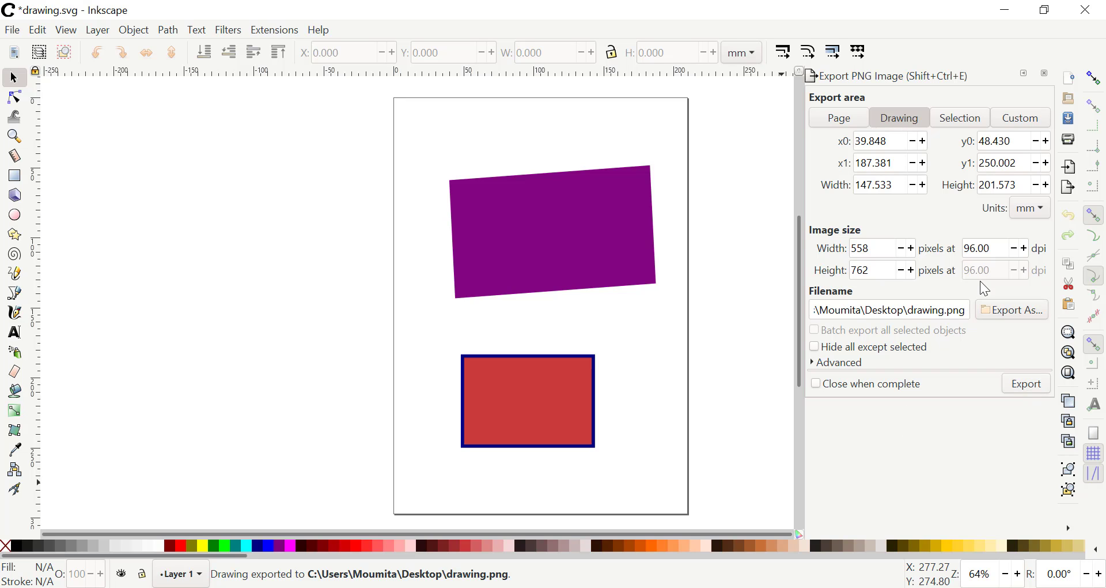
Minimize the Inkscape window and open the exported drawing.png from the desktop in the image viewer
left_click(1006, 10)
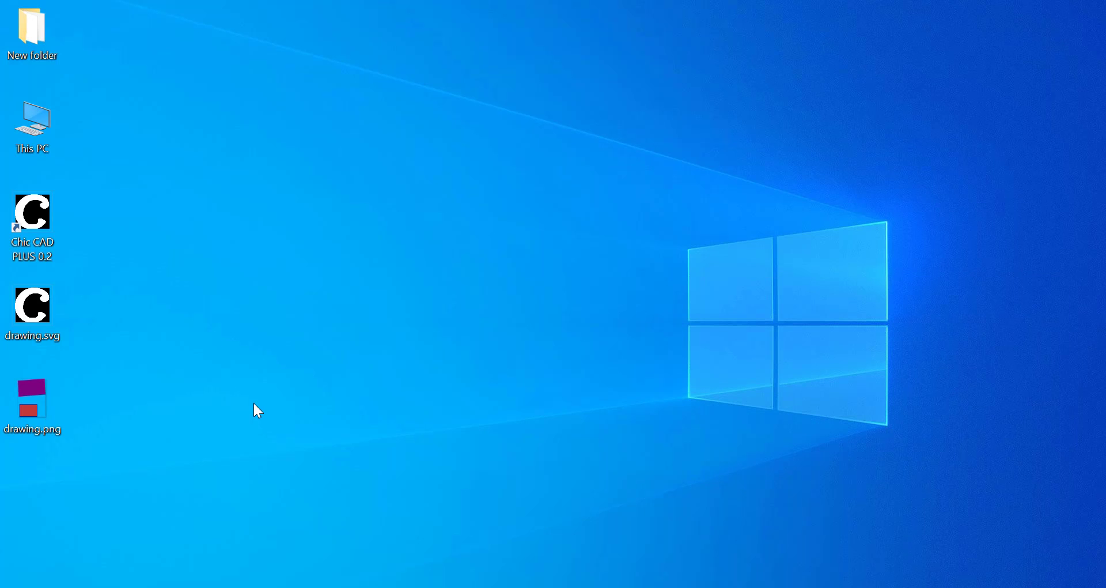
double_click(30, 396)
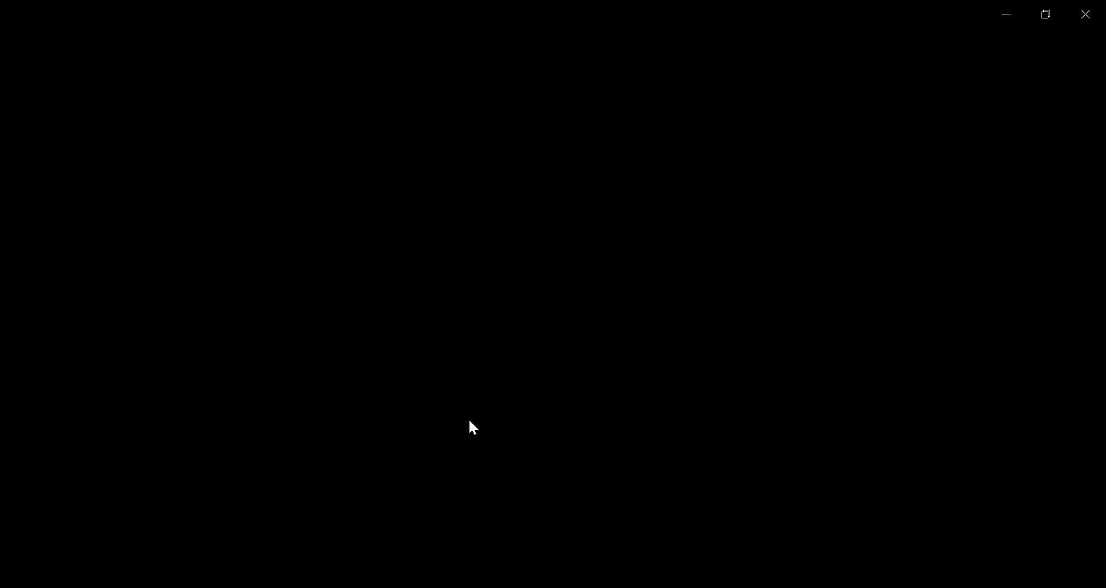